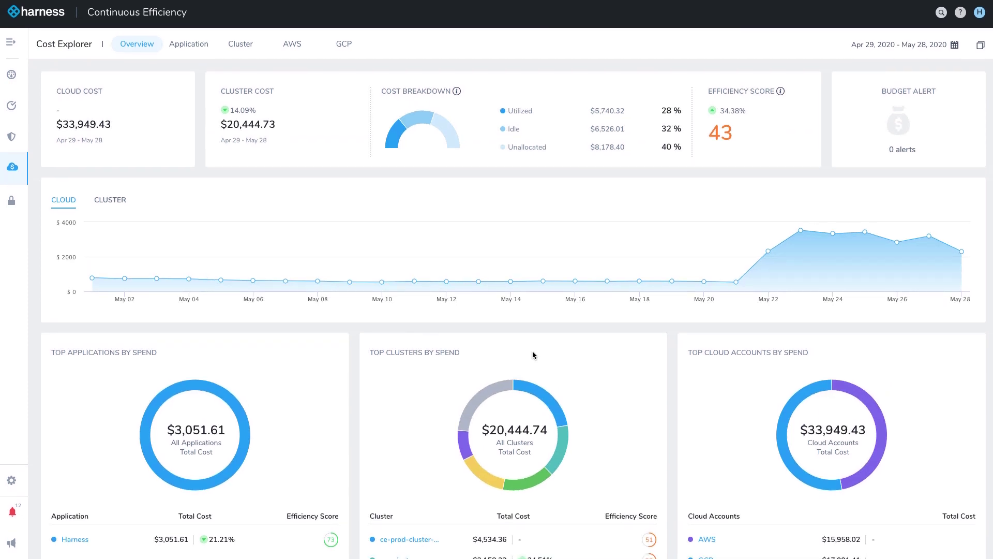
# Step: Review the application costs and their utilized and idle breakdown, then drill into the Harness application
pyautogui.click(188, 46)
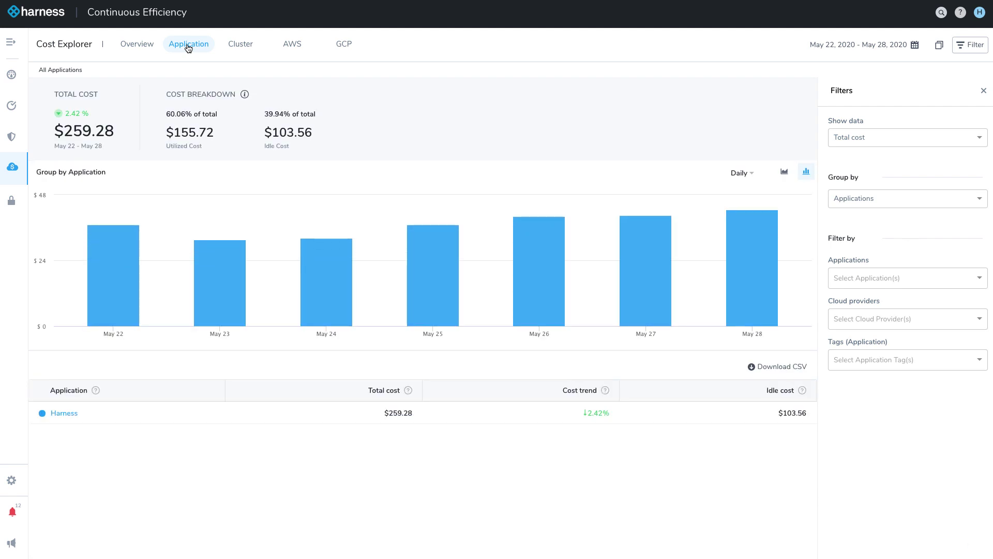
pyautogui.moveTo(95, 242)
pyautogui.moveTo(119, 288)
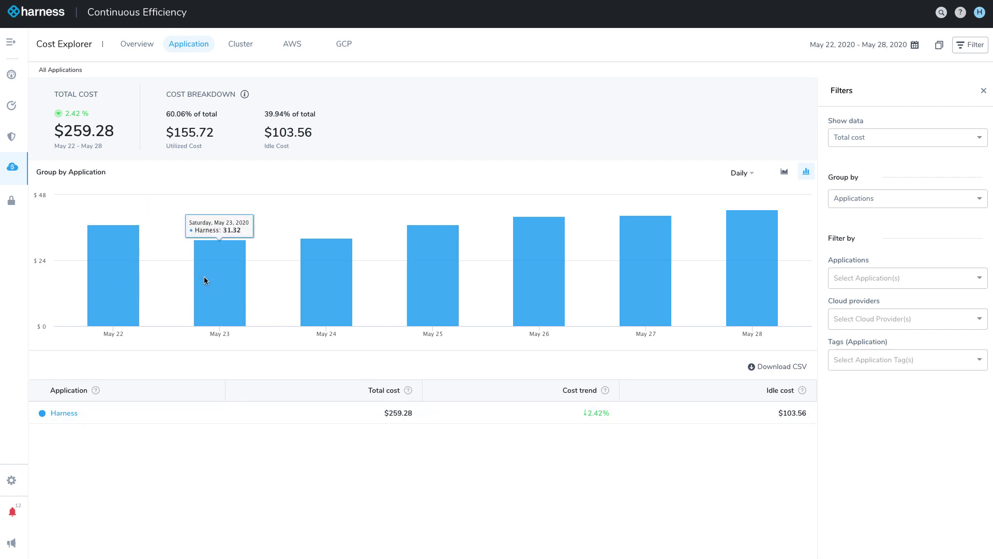
pyautogui.moveTo(433, 282)
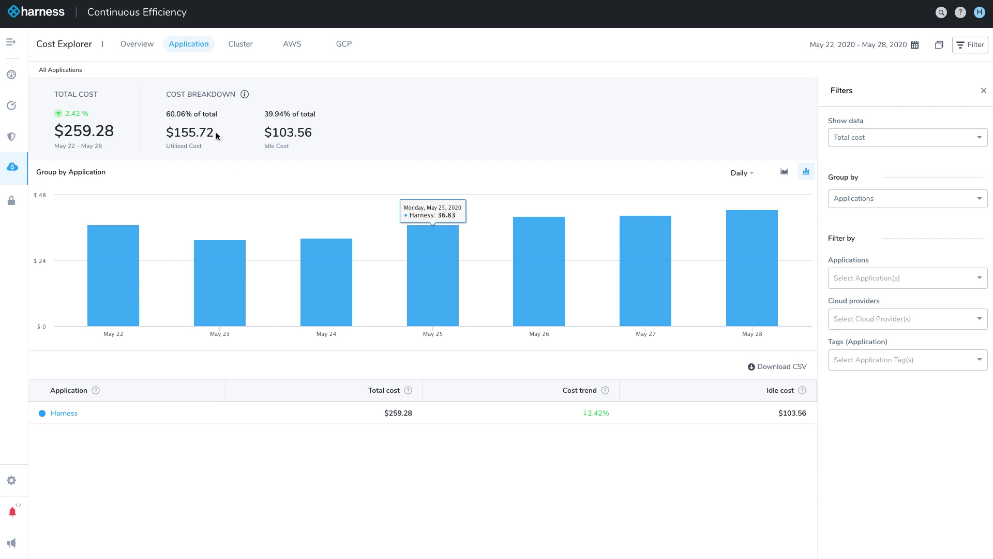
pyautogui.moveTo(210, 150); pyautogui.dragTo(188, 117)
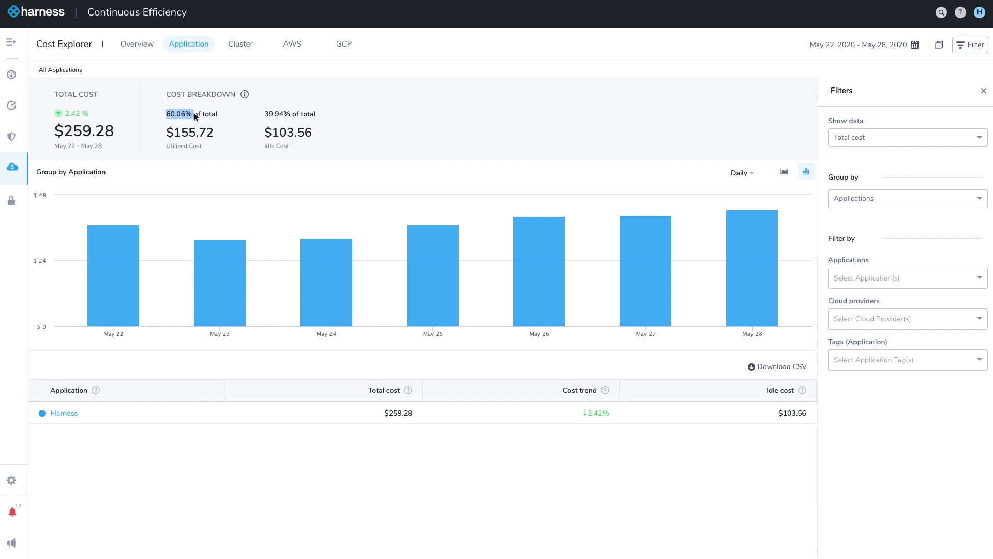
pyautogui.moveTo(265, 115); pyautogui.dragTo(271, 114)
pyautogui.click(71, 417)
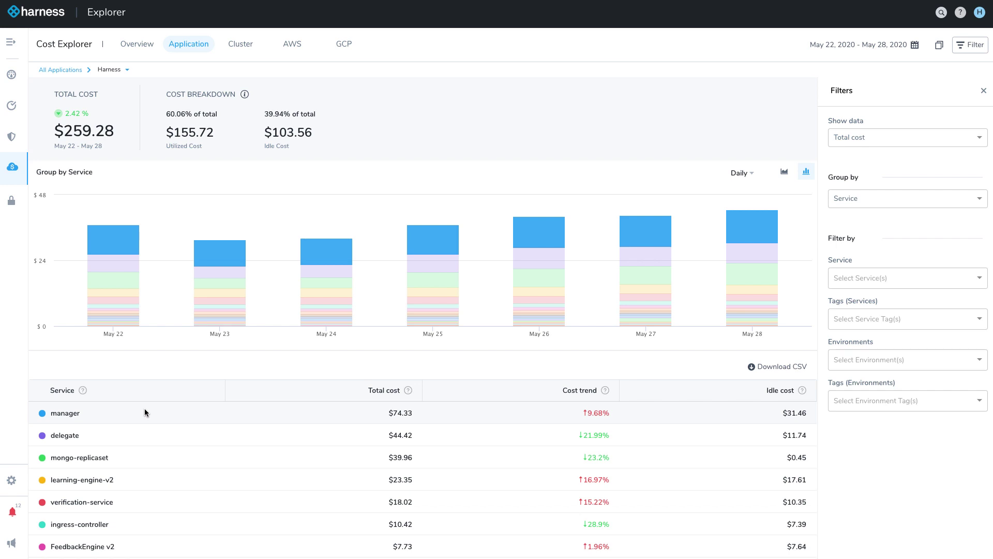
# Step: Set the Harness application's date range to Last 30 Days and group its costs by Environments
pyautogui.click(859, 45)
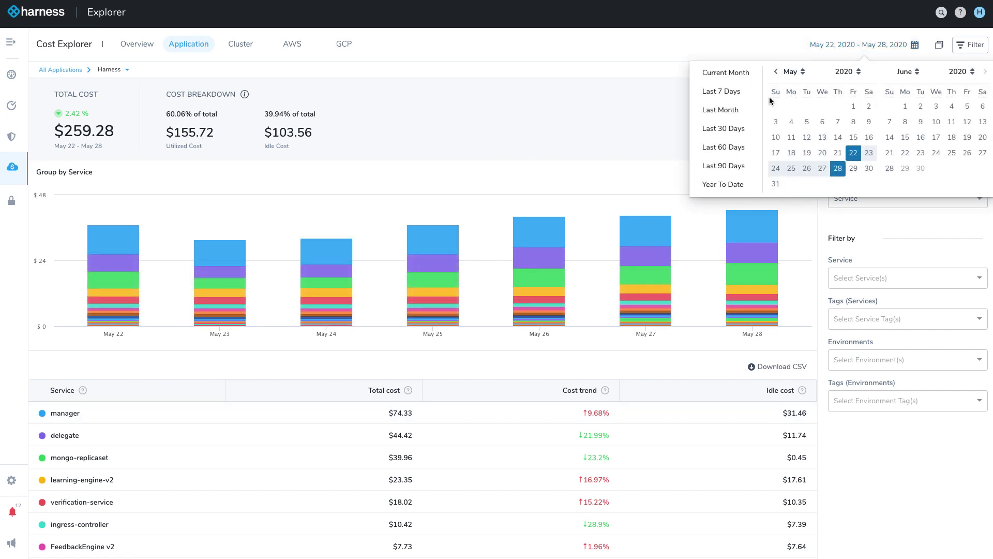
pyautogui.click(727, 129)
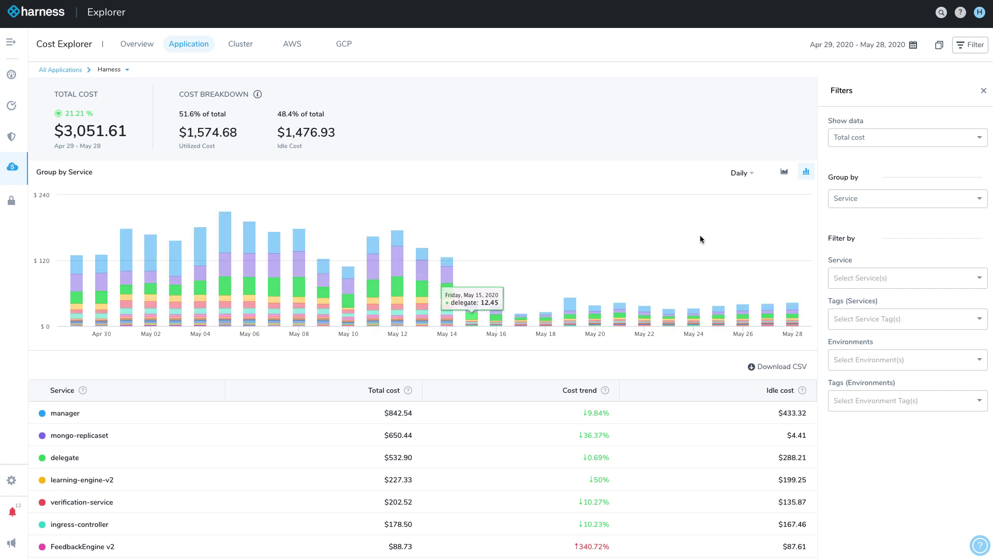
pyautogui.click(876, 193)
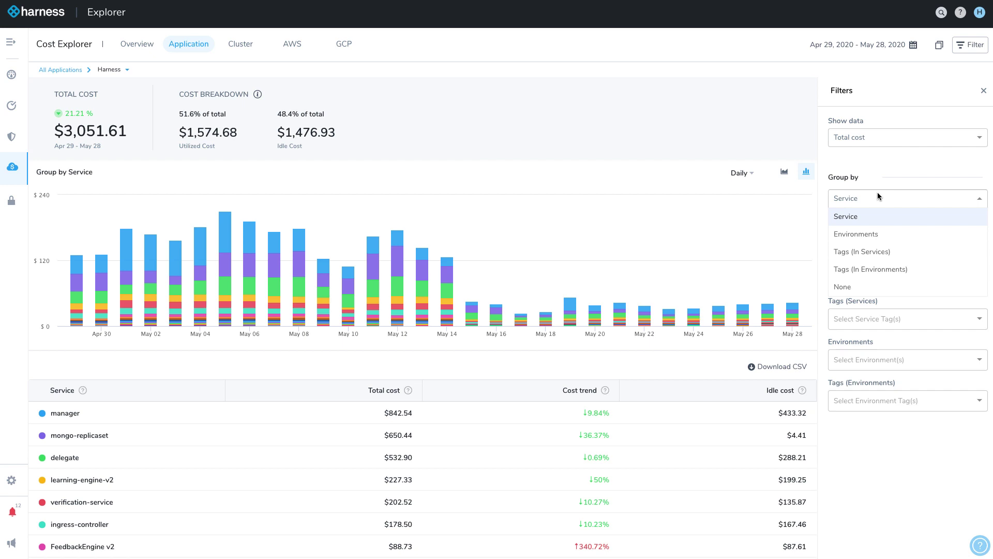
pyautogui.click(870, 234)
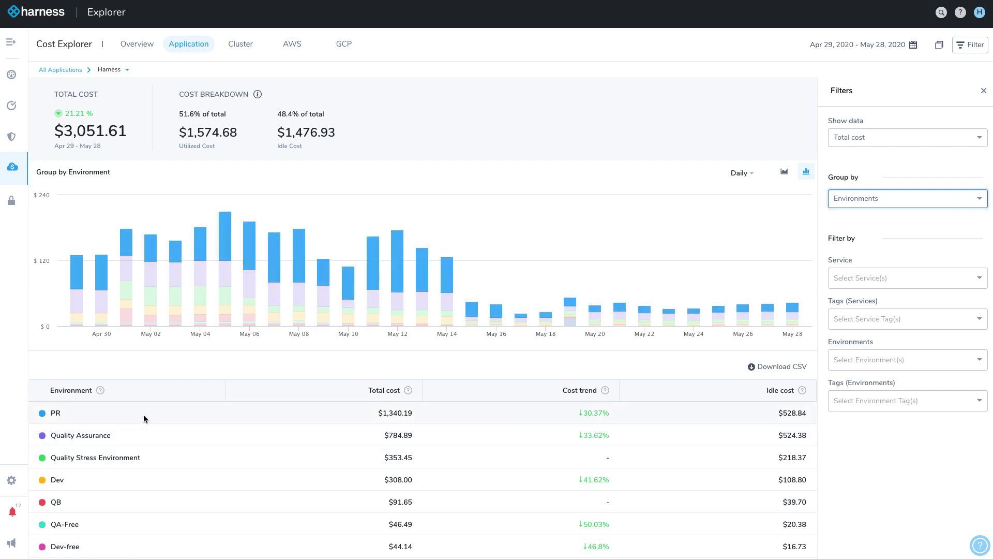
# Step: Review the utilized, idle and unallocated costs of all clusters and drill into the ce-eng-jenkins-private cluster
pyautogui.click(240, 44)
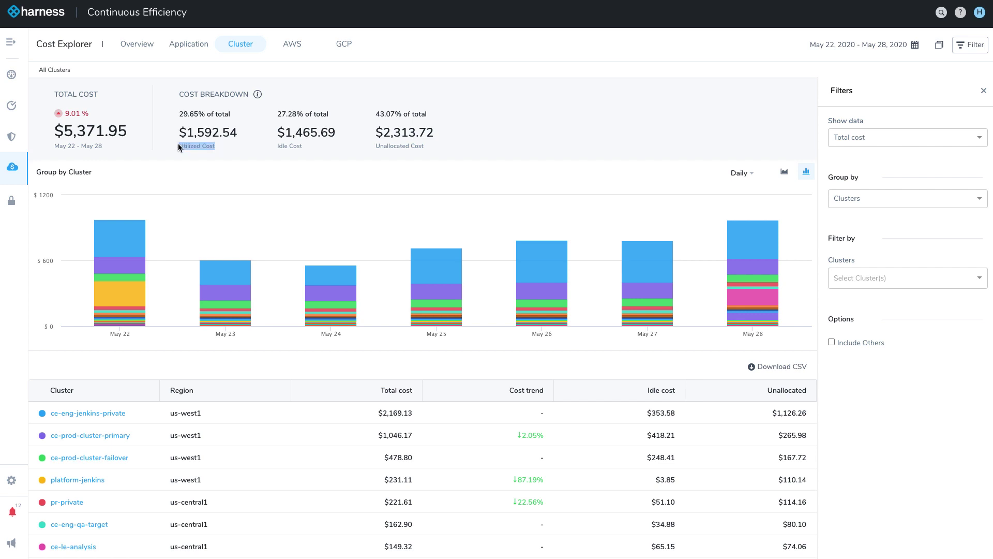
pyautogui.moveTo(303, 149); pyautogui.dragTo(280, 148)
pyautogui.click(433, 148)
pyautogui.click(83, 414)
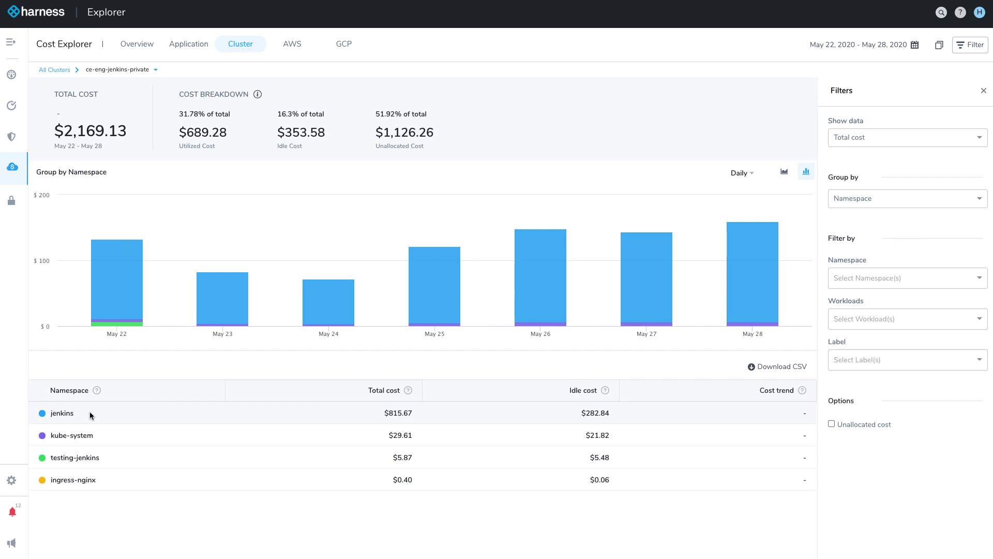
# Step: Group the ce-eng-jenkins-private cluster's costs by Node, then regroup them by Workload
pyautogui.click(917, 199)
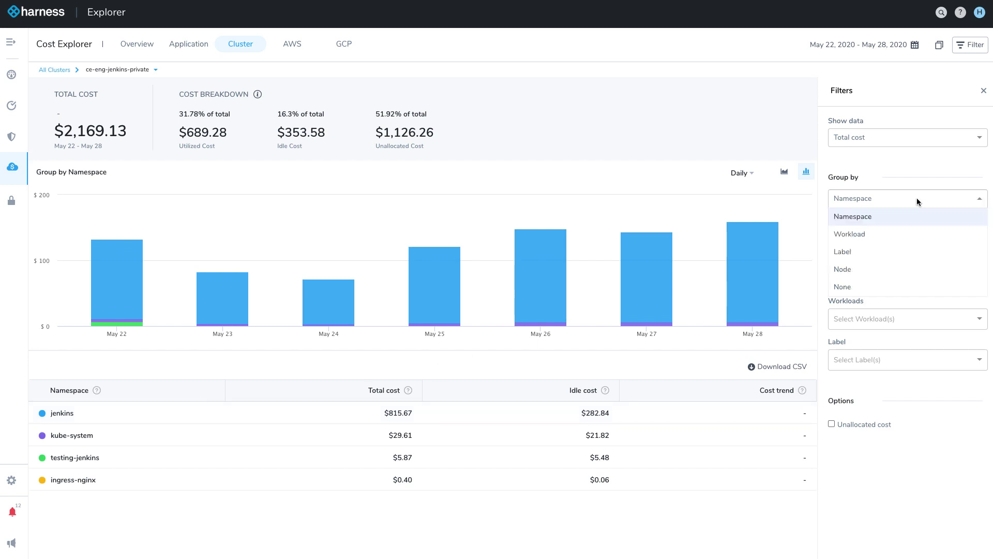
pyautogui.click(887, 268)
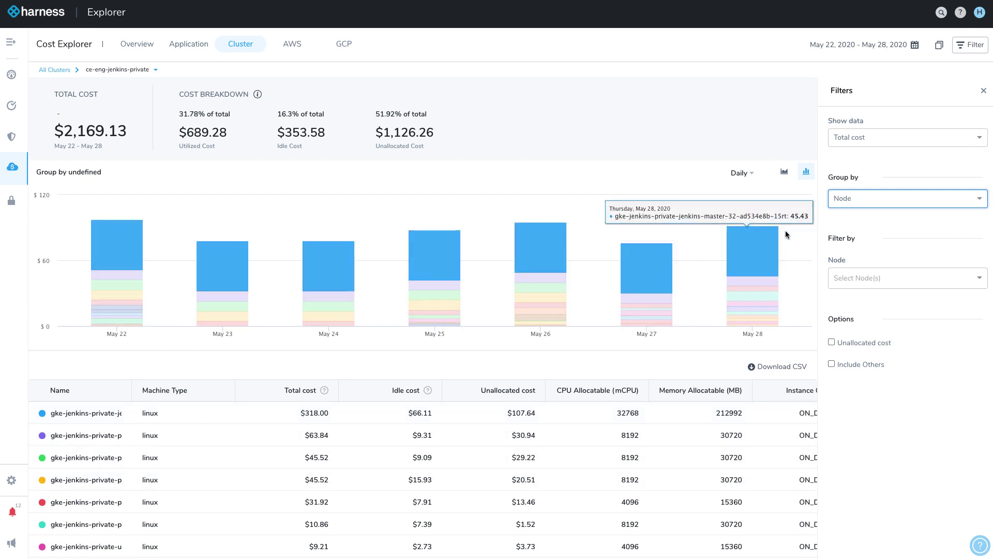
pyautogui.click(858, 201)
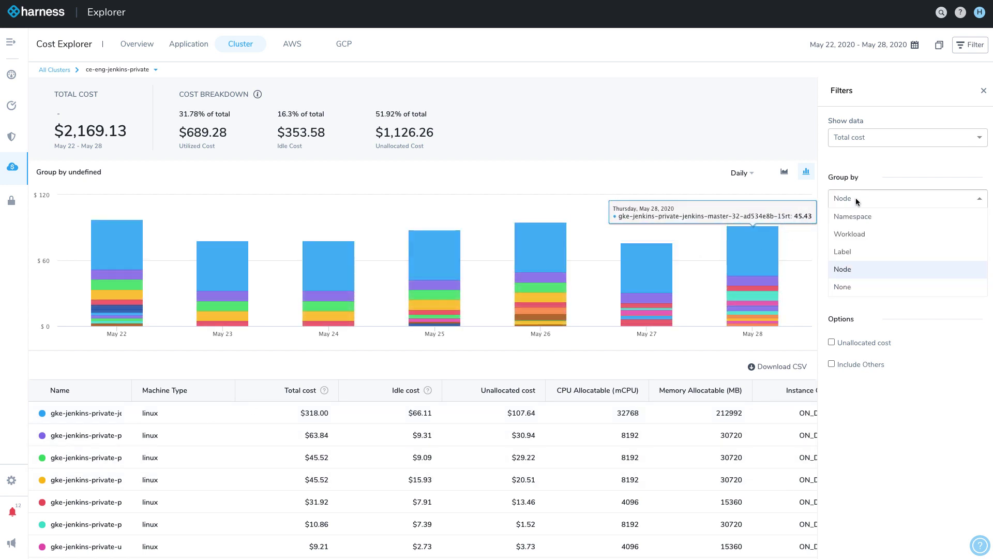
pyautogui.click(862, 234)
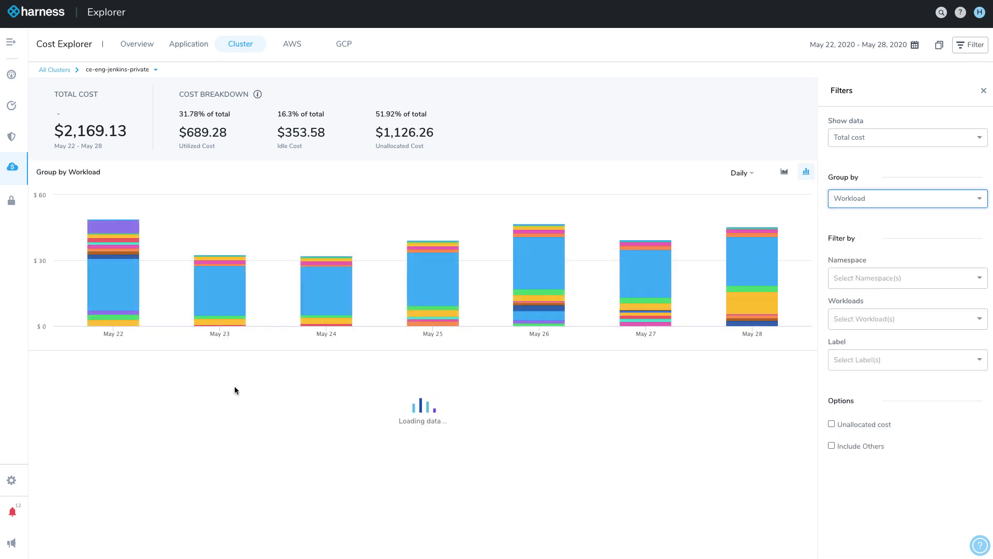
# Step: Drill into the new-jenkins-master2 workload and group its costs by Pod
pyautogui.click(95, 414)
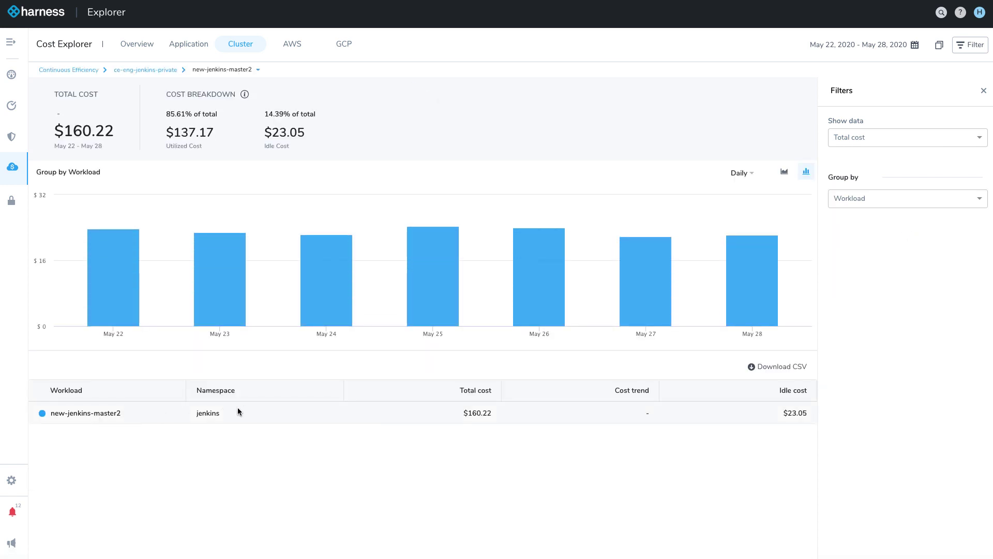
pyautogui.click(901, 197)
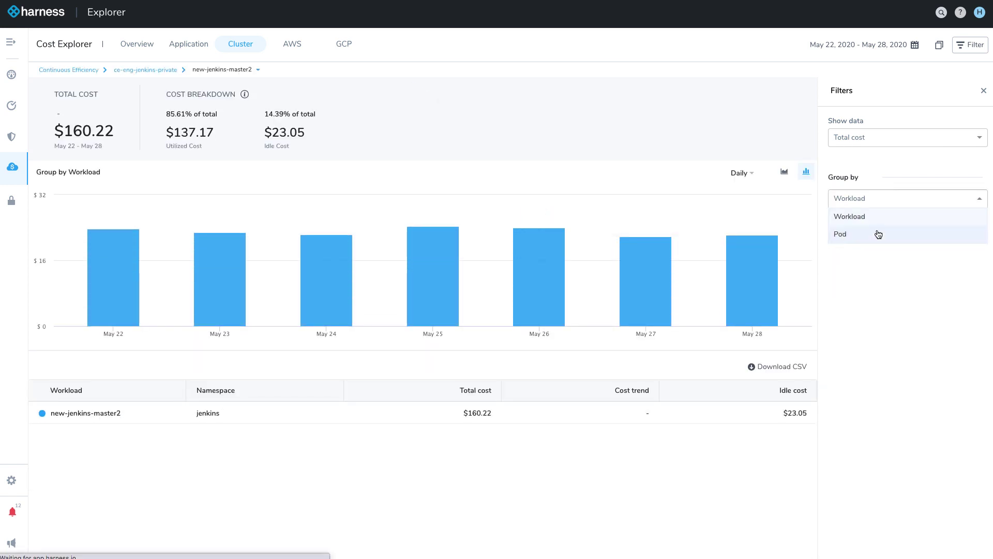
pyautogui.click(877, 230)
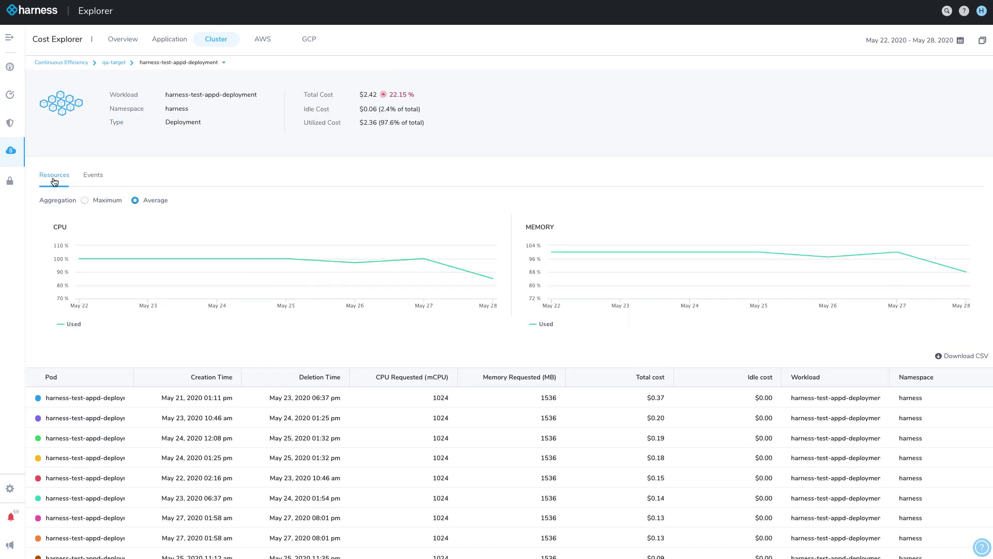
# Step: Examine the CPU and memory usage and the pod list of the harness-test-appd-deployment workload
pyautogui.scroll(-1, 119, 399)
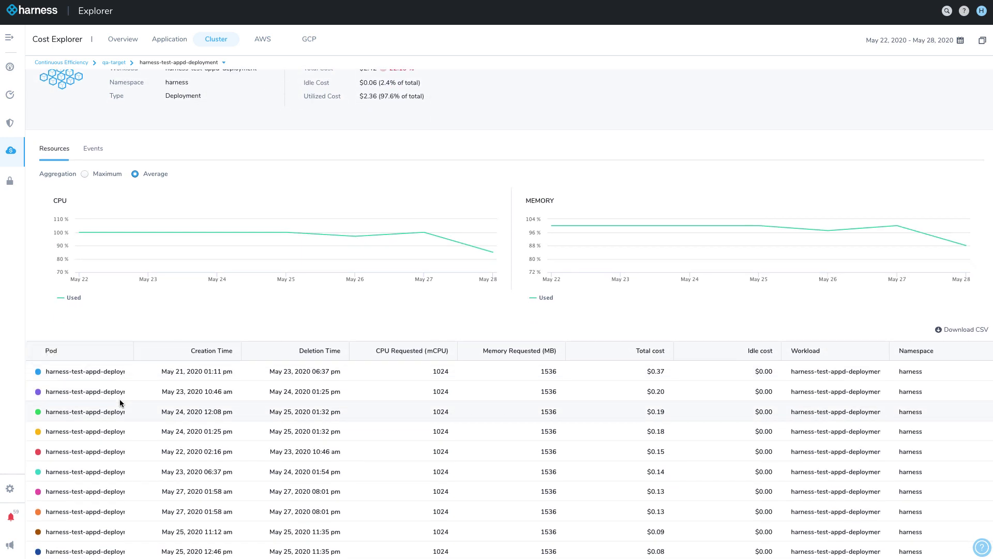
pyautogui.scroll(-2, 119, 403)
pyautogui.scroll(3, 118, 403)
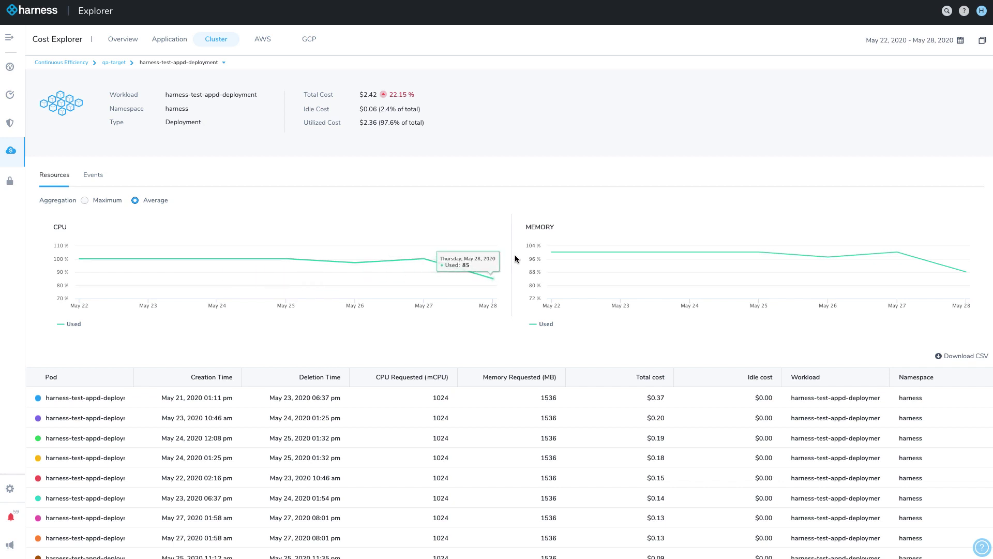
# Step: Open the deployment's event-to-cost correlation, select the May 26 events and examine the deployment update details
pyautogui.click(97, 178)
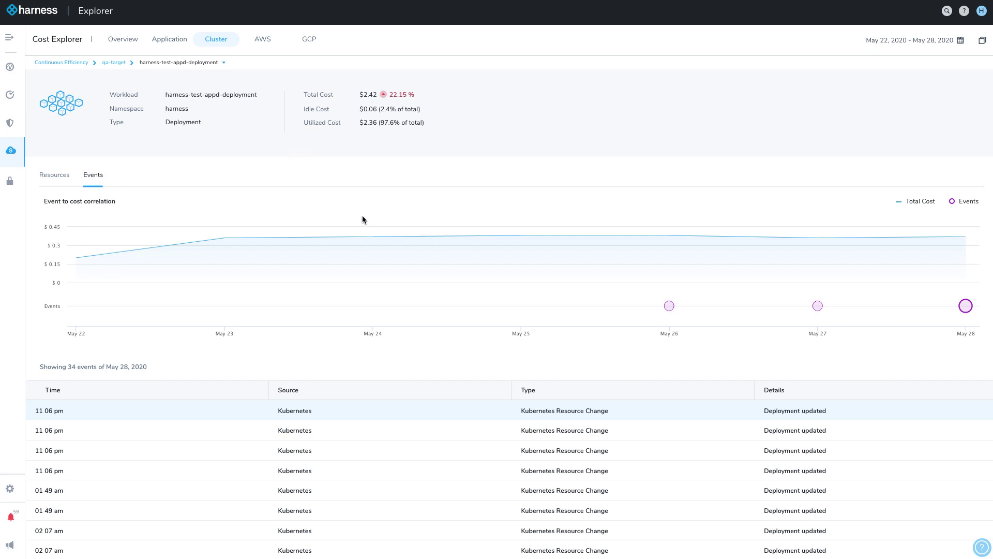
pyautogui.click(669, 305)
pyautogui.scroll(-3, 659, 342)
pyautogui.scroll(-2, 659, 345)
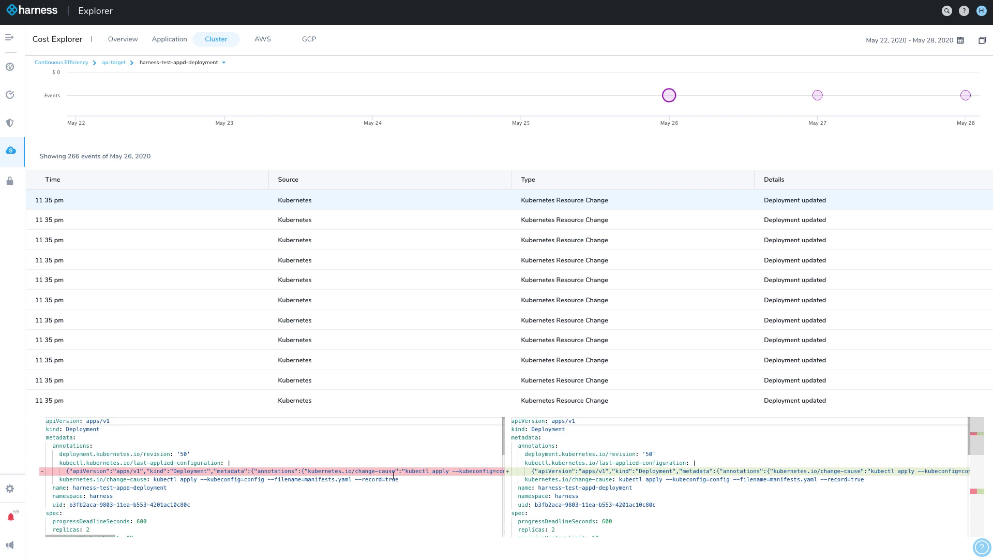
pyautogui.scroll(5, 600, 466)
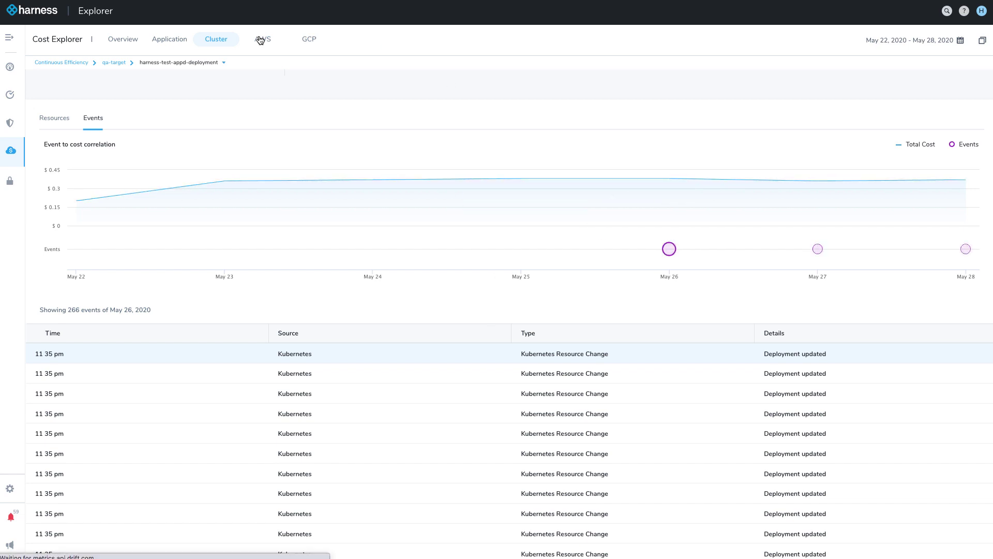
# Step: Review the AWS spend per service and group the AWS costs by Region
pyautogui.click(260, 40)
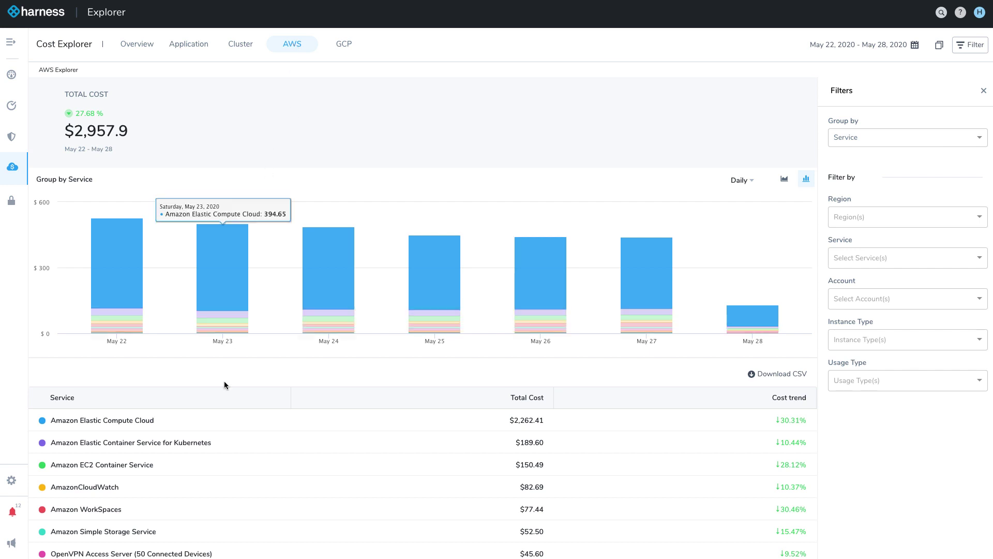
pyautogui.scroll(-2, 227, 416)
pyautogui.scroll(-1, 227, 418)
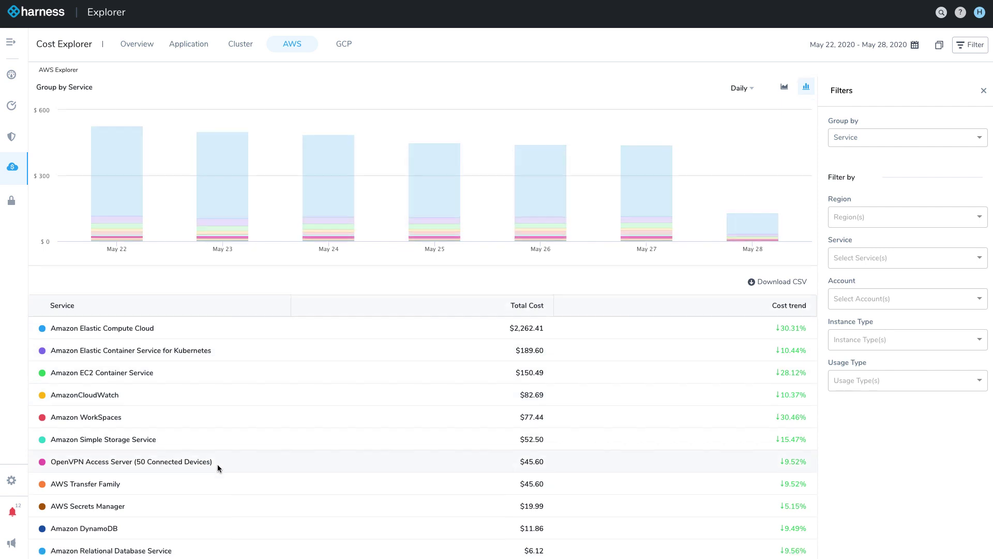
pyautogui.scroll(-3, 218, 464)
pyautogui.scroll(5, 217, 469)
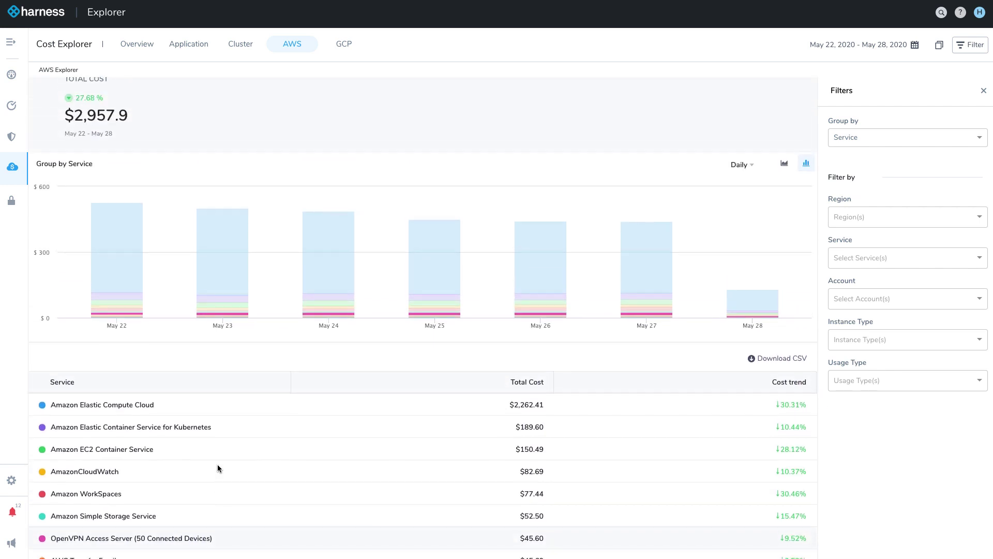
pyautogui.click(903, 135)
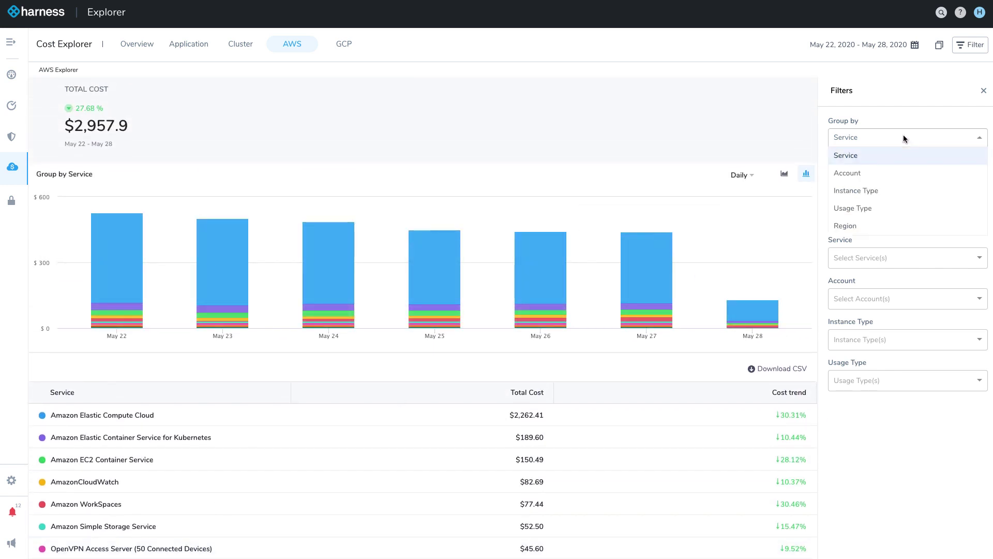
pyautogui.click(878, 225)
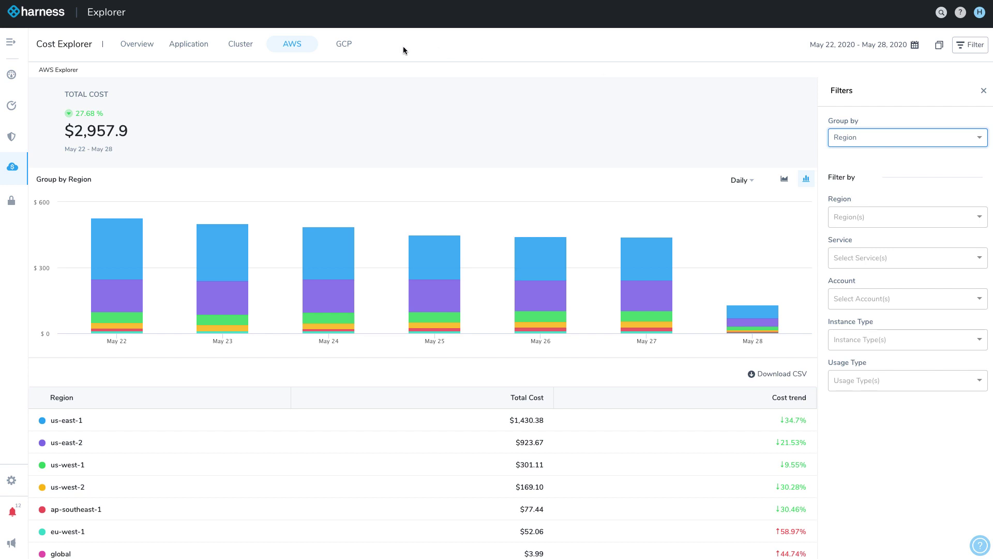
# Step: View the GCP costs by product and open the list of budgets
pyautogui.click(344, 47)
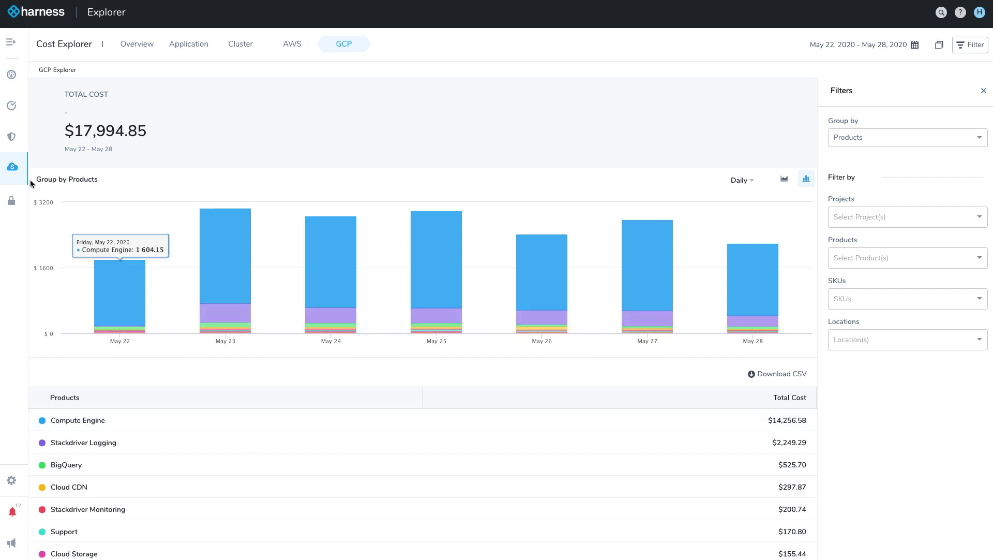
pyautogui.moveTo(13, 171)
pyautogui.click(64, 218)
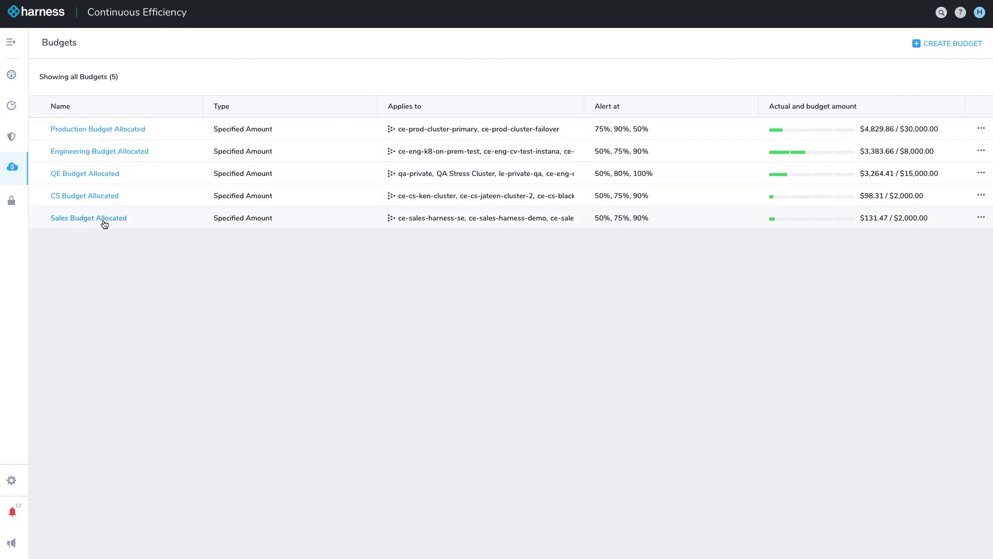
# Step: Start creating a monthly budget and name it My Budget
pyautogui.click(942, 45)
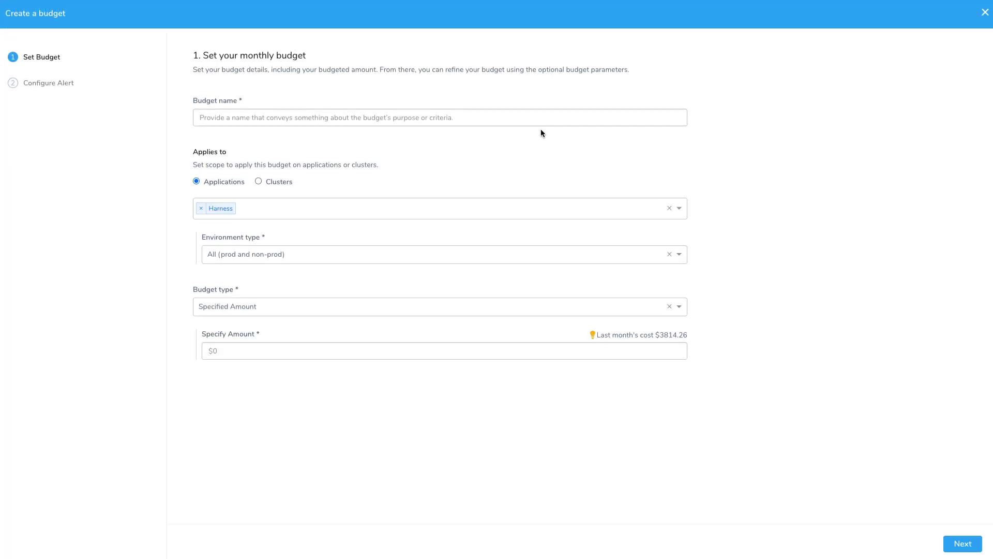
pyautogui.click(445, 112)
pyautogui.write('My Budget')
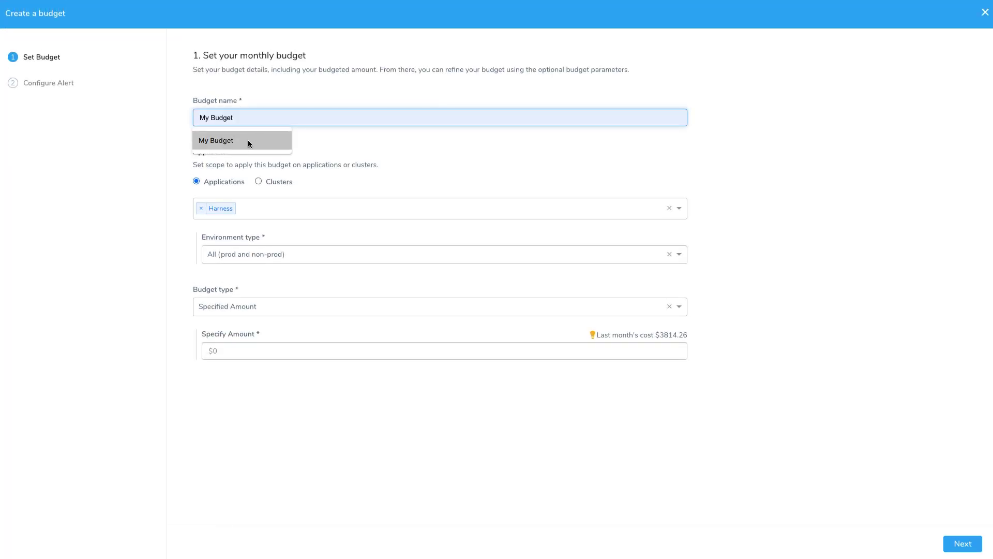
pyautogui.click(248, 143)
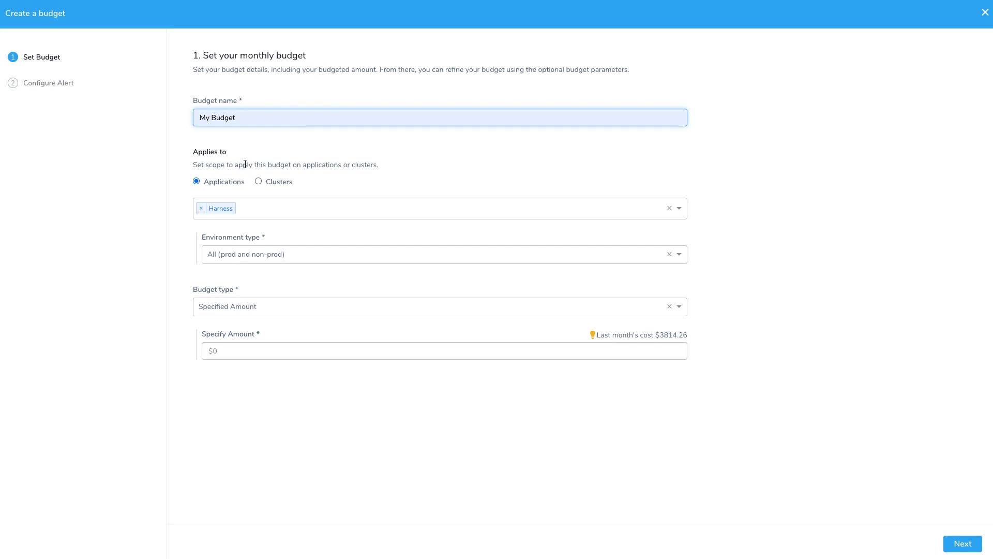
# Step: Apply the budget to the Harness application with the Non-Production environment type and set the budget type to Previous Month Spend
pyautogui.click(259, 182)
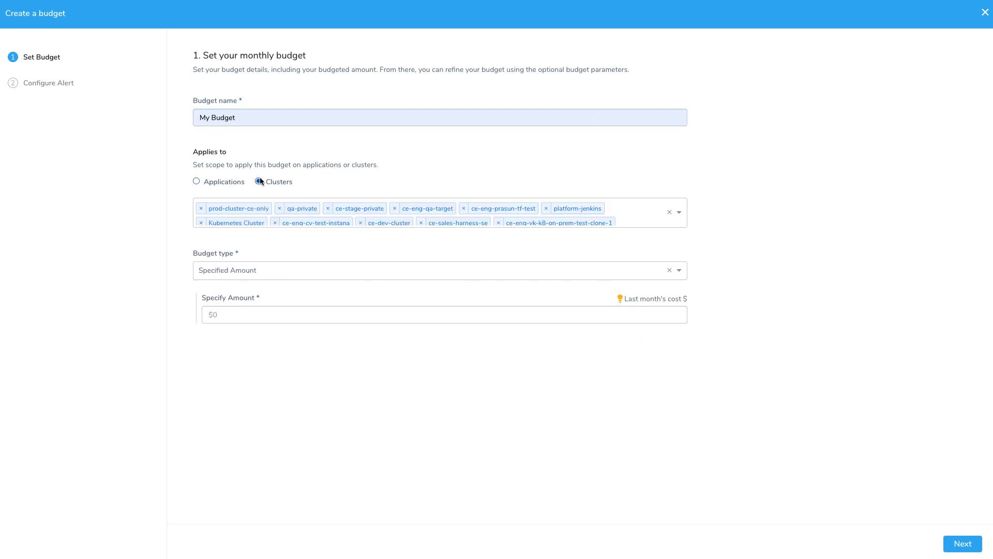
pyautogui.click(212, 181)
pyautogui.click(269, 253)
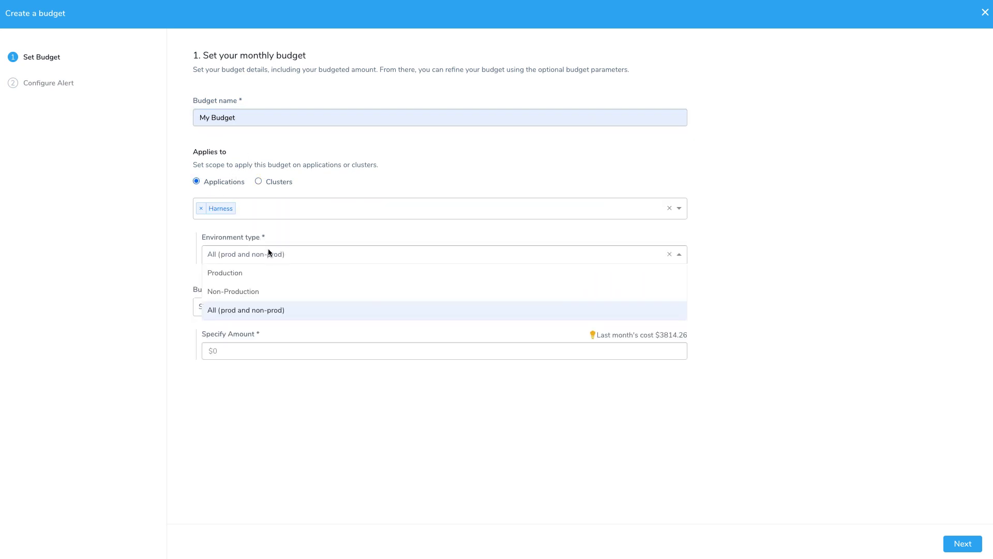
pyautogui.click(279, 288)
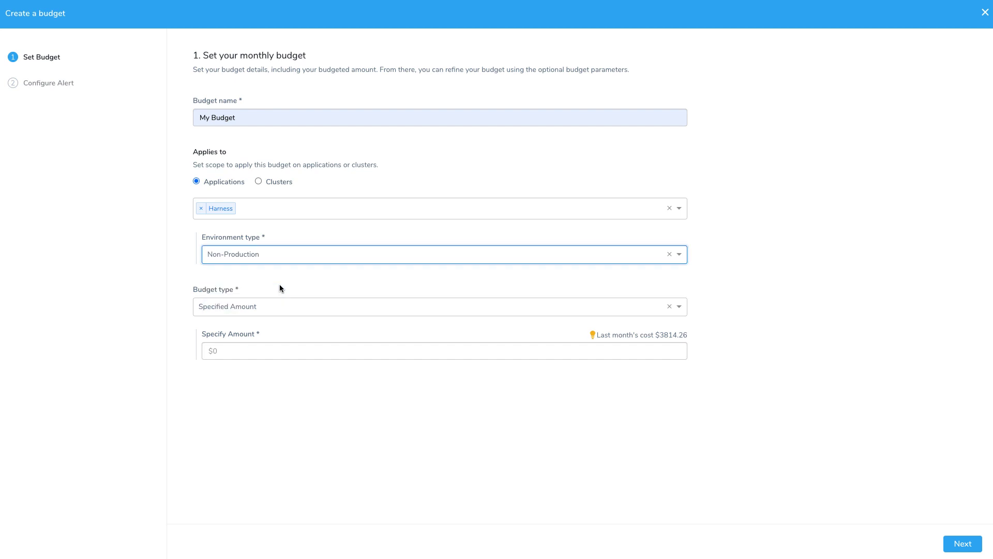
pyautogui.click(305, 307)
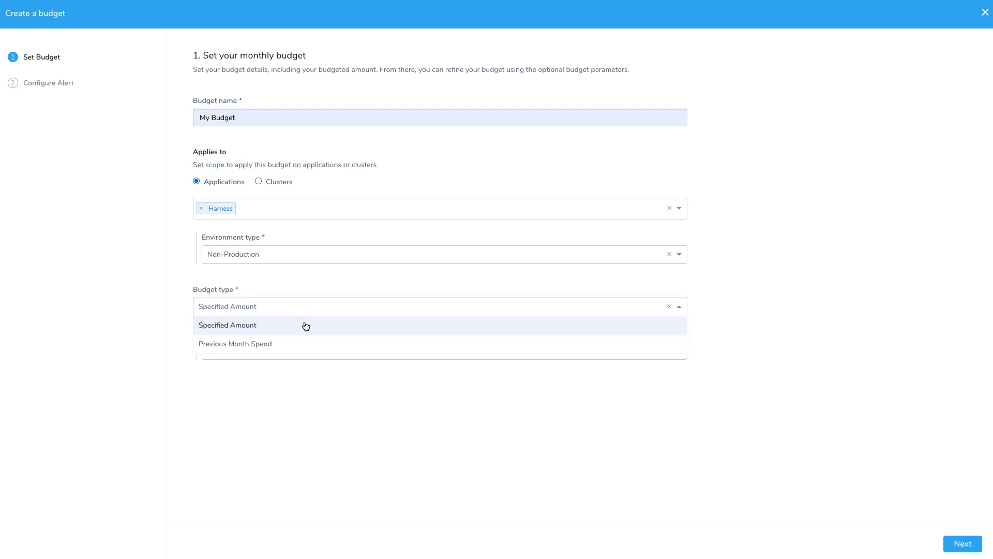
pyautogui.click(306, 343)
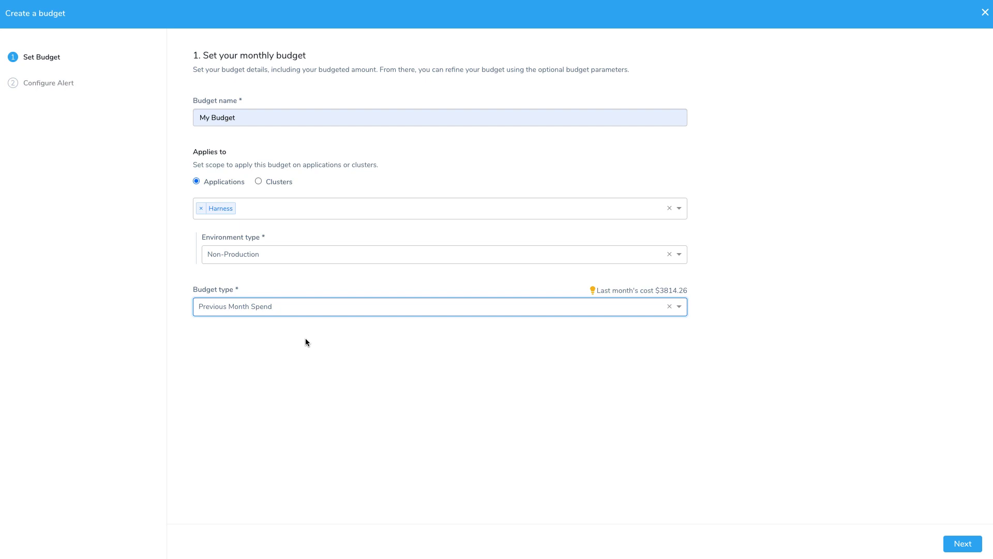
# Step: Proceed to the budget's alert configuration and view the cost basis options for the 50% threshold
pyautogui.click(950, 546)
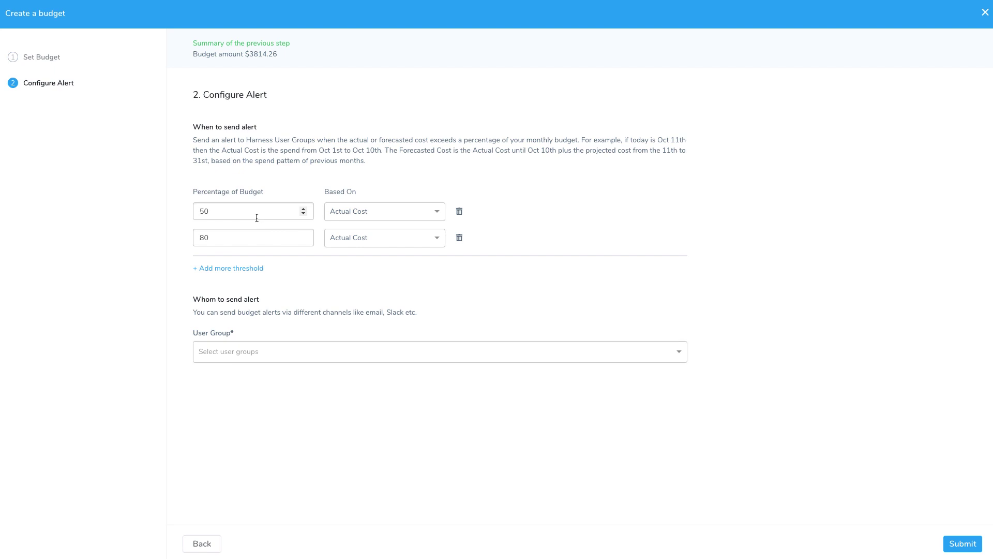
pyautogui.click(382, 212)
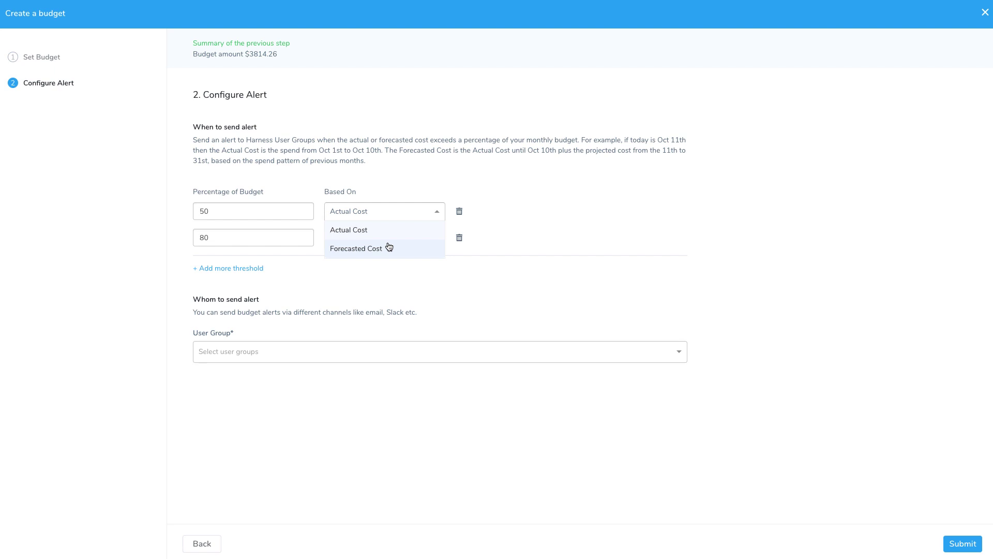
pyautogui.click(405, 284)
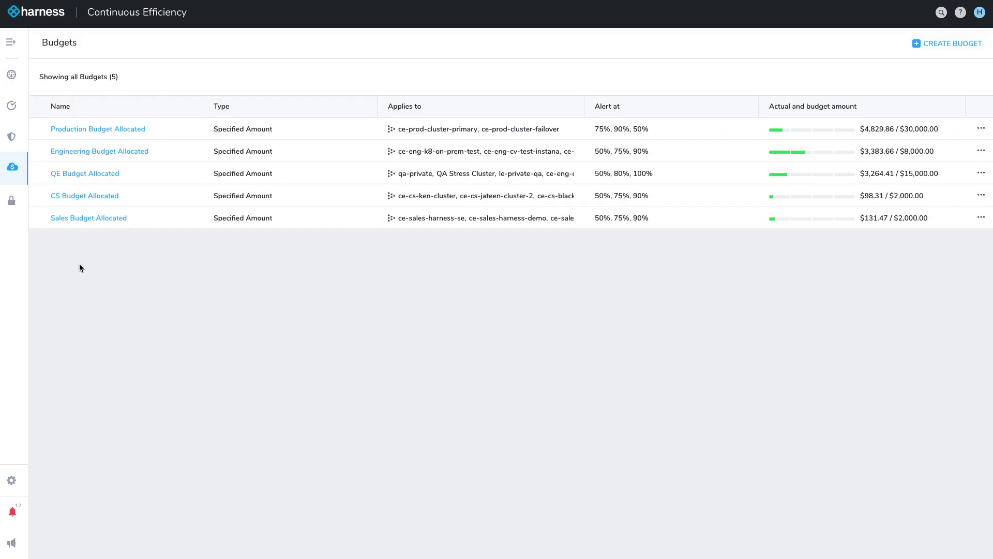
# Step: Open the Continuous Efficiency setup and view the Cost Efficiency settings of the dev-private cloud provider
pyautogui.click(11, 42)
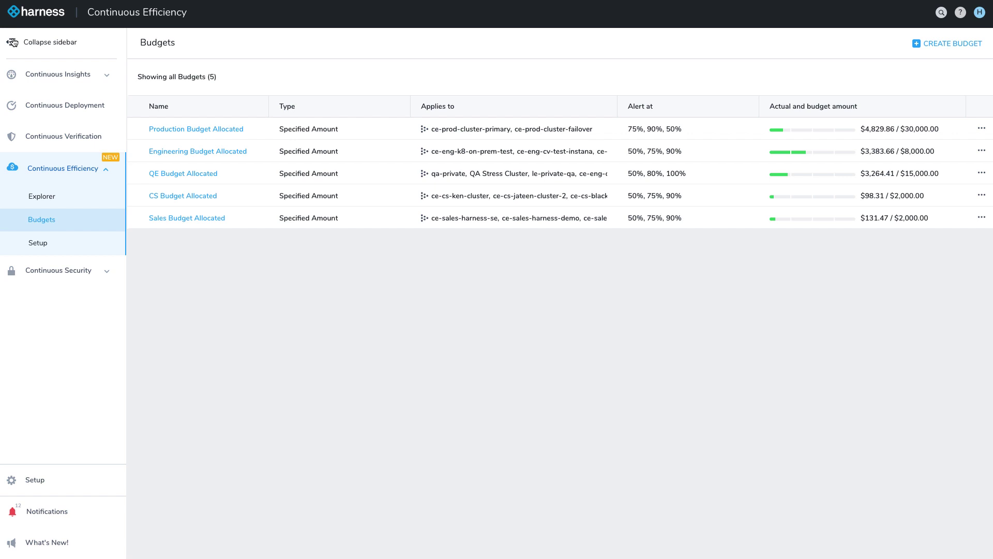
pyautogui.click(41, 246)
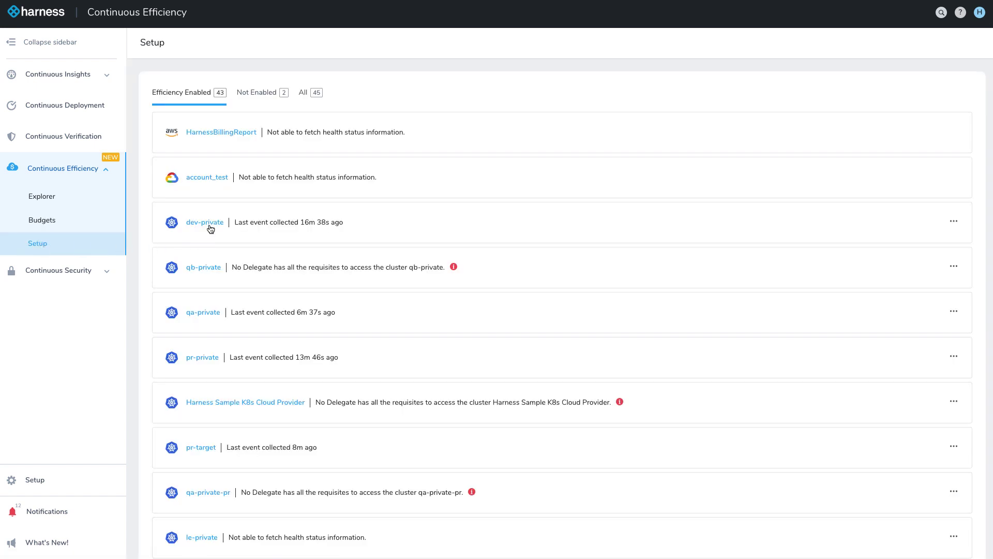
pyautogui.click(209, 224)
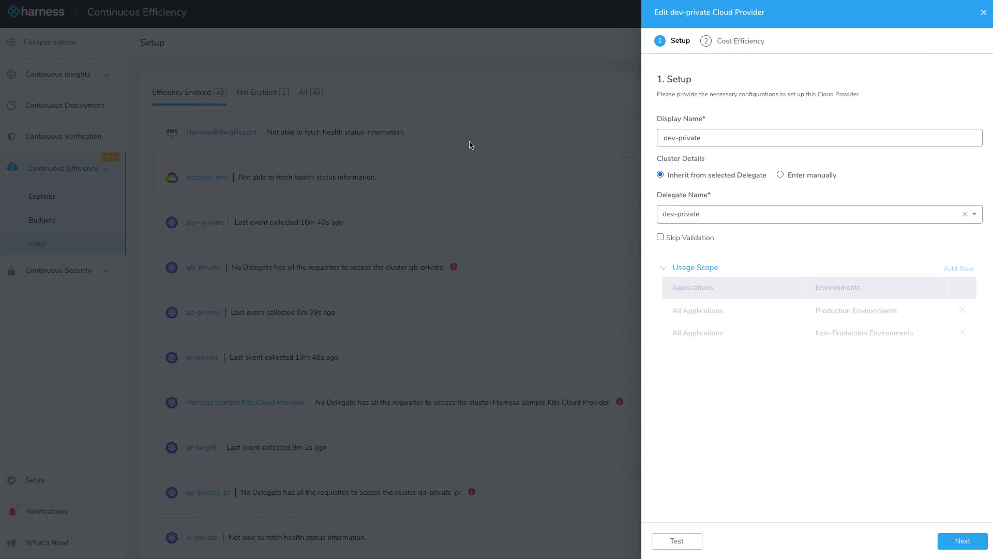
pyautogui.click(740, 42)
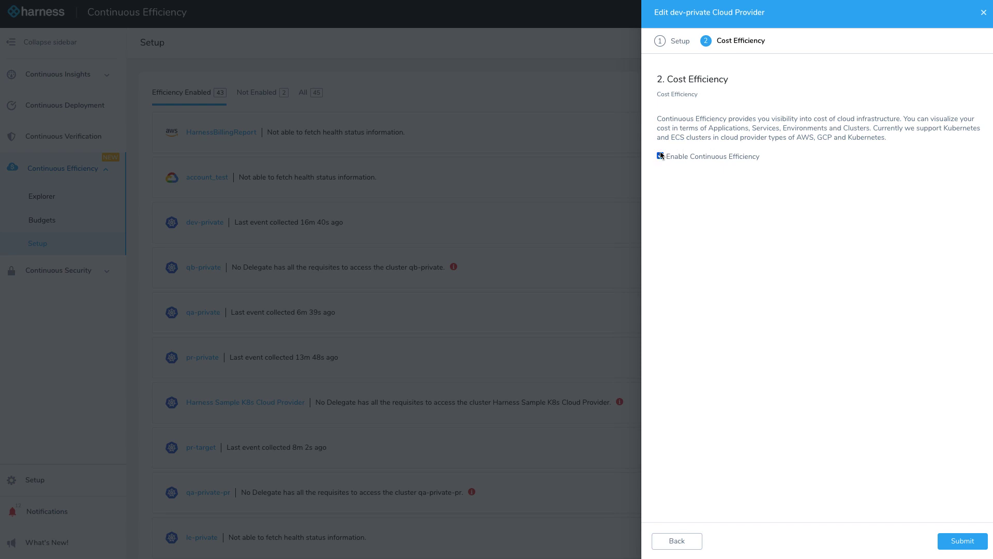